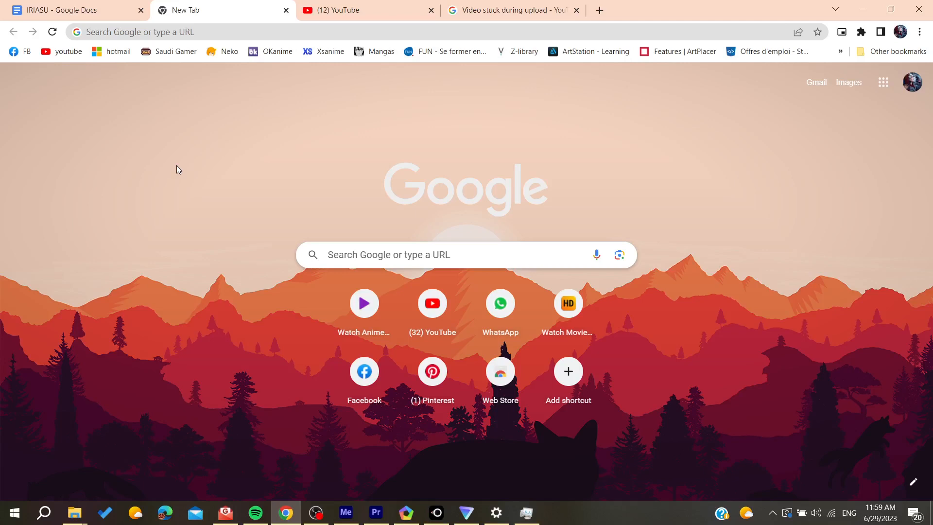
Bring up the 'Video stuck during upload' article and highlight its causes through Quality
left_click(511, 10)
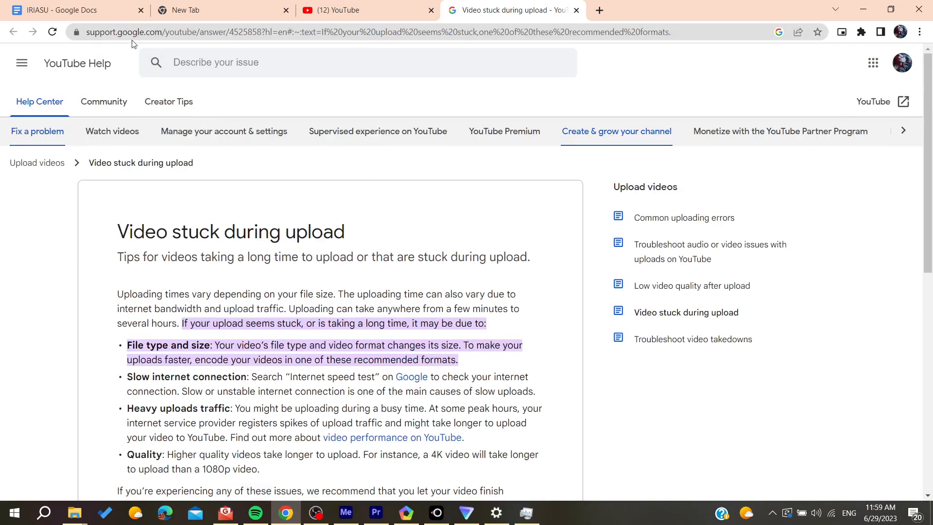
scroll(35, 282, "down", 1)
scroll(35, 281, "down", 1)
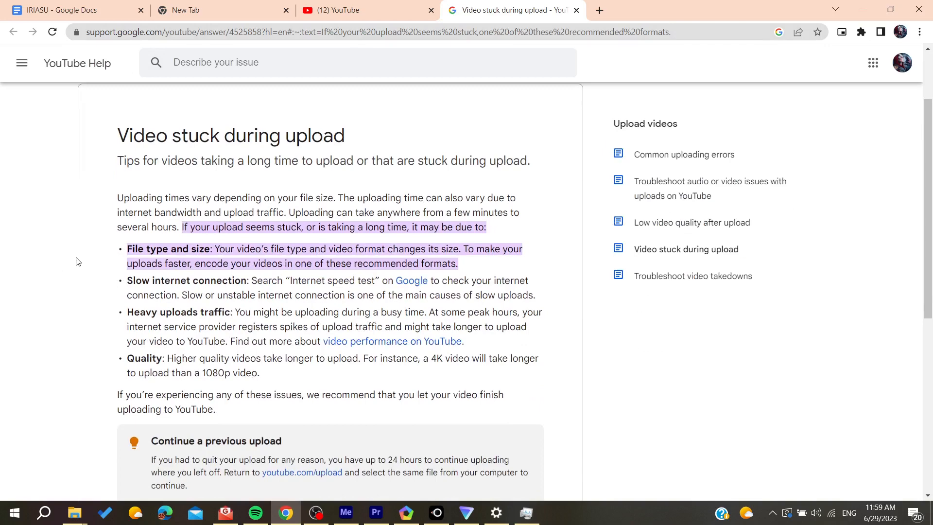
left_click_drag(114, 150, 347, 374)
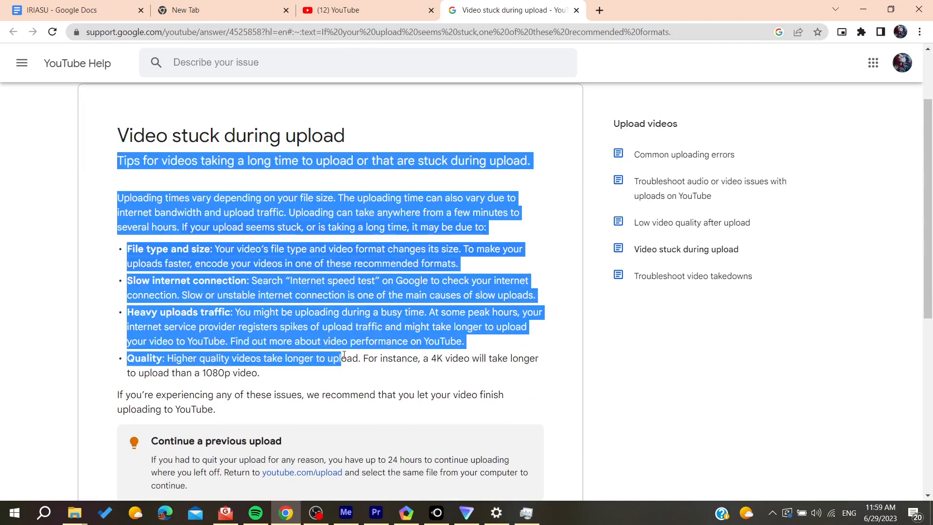
left_click(69, 242)
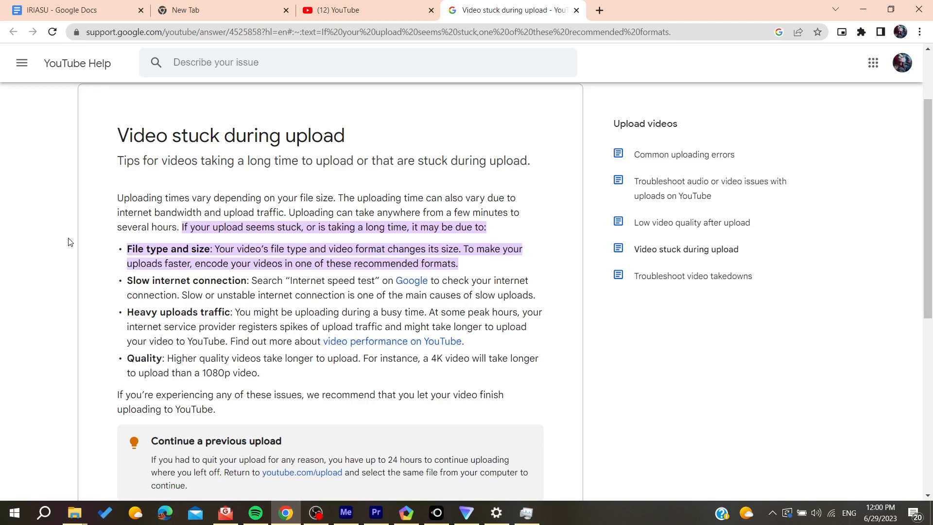
Highlight the 'File type and size' cause and follow its 'video format' link in a new tab
left_click_drag(128, 249, 484, 269)
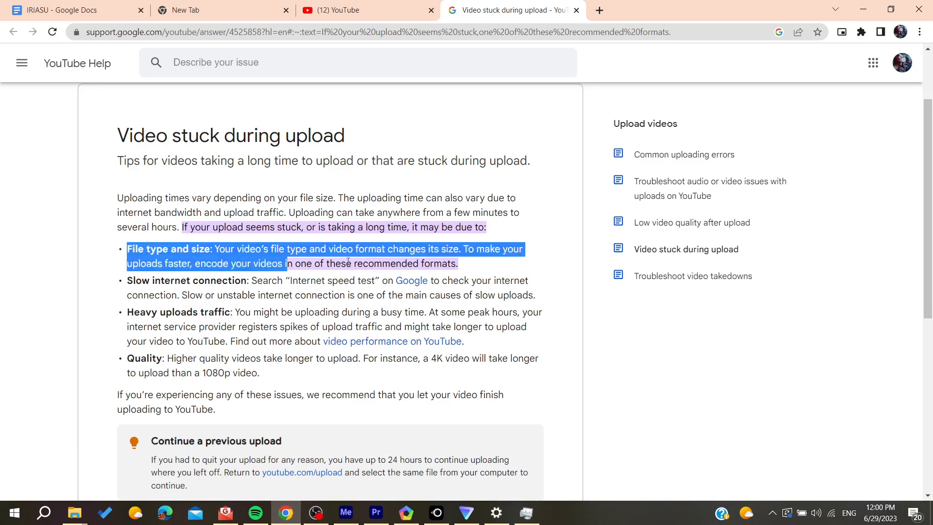
left_click(77, 285)
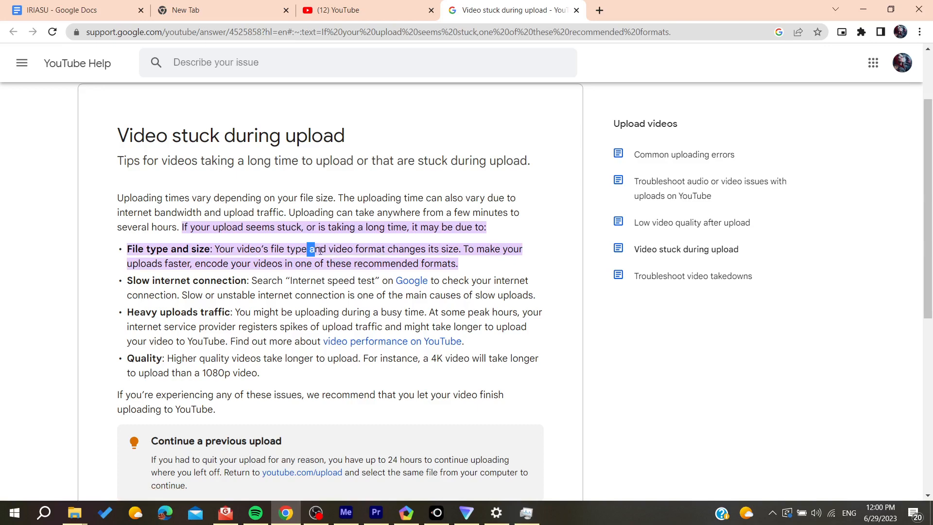
left_click_drag(309, 249, 376, 249)
left_click(77, 285)
Switch to the 'Supported YouTube file formats' page and highlight its heading and format list
left_click(362, 250, "ctrl")
left_click(642, 10)
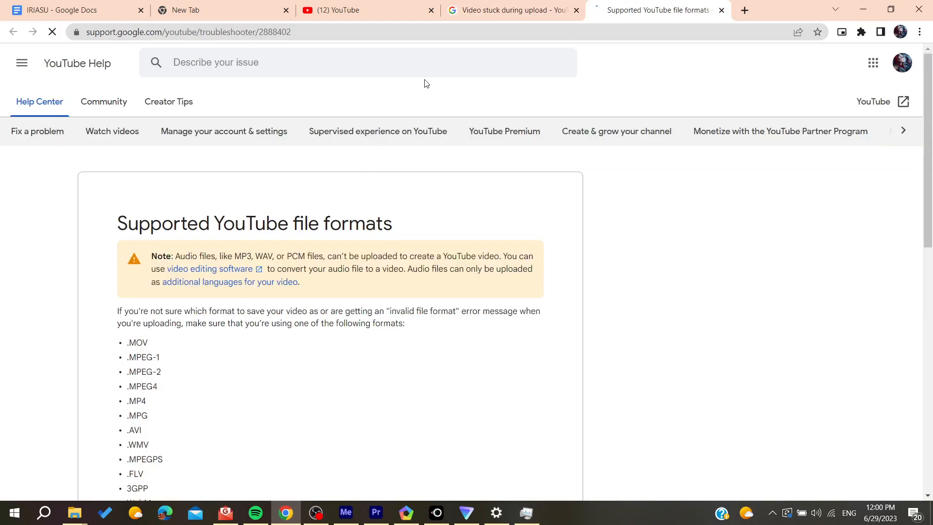
scroll(144, 305, "down", 1)
scroll(117, 292, "down", 2)
scroll(117, 292, "down", 1)
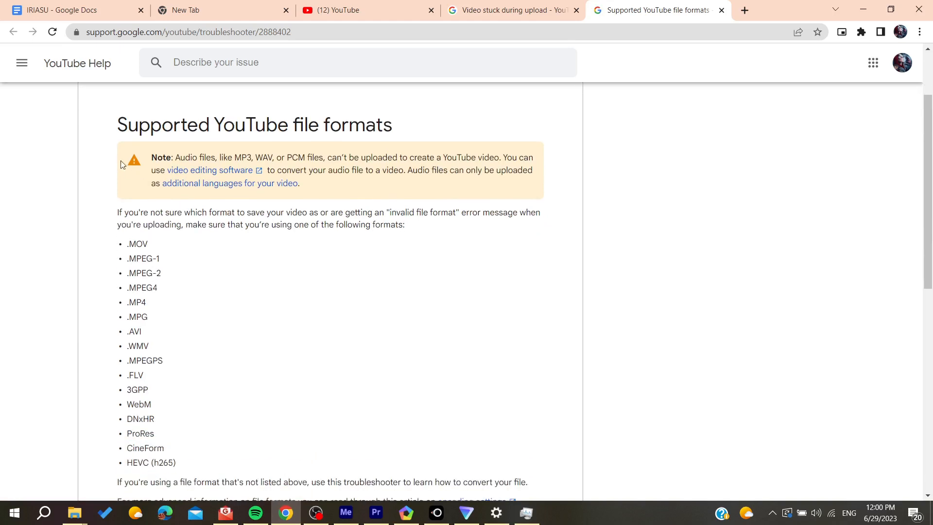
left_click_drag(394, 125, 113, 128)
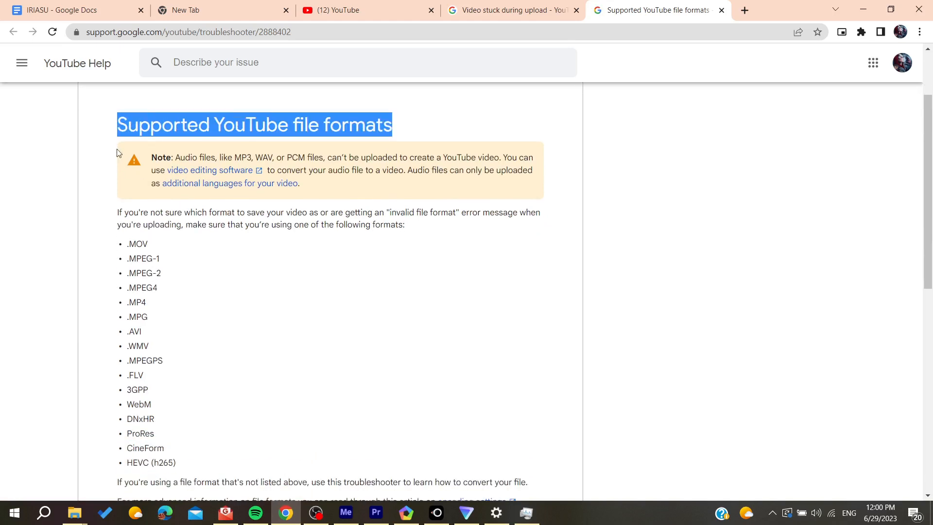
scroll(133, 243, "down", 1)
mouse_move(127, 165)
left_mouse_down()
mouse_move(187, 385)
mouse_move(60, 181)
mouse_move(127, 166)
left_mouse_up()
left_click(188, 385)
left_click(100, 207)
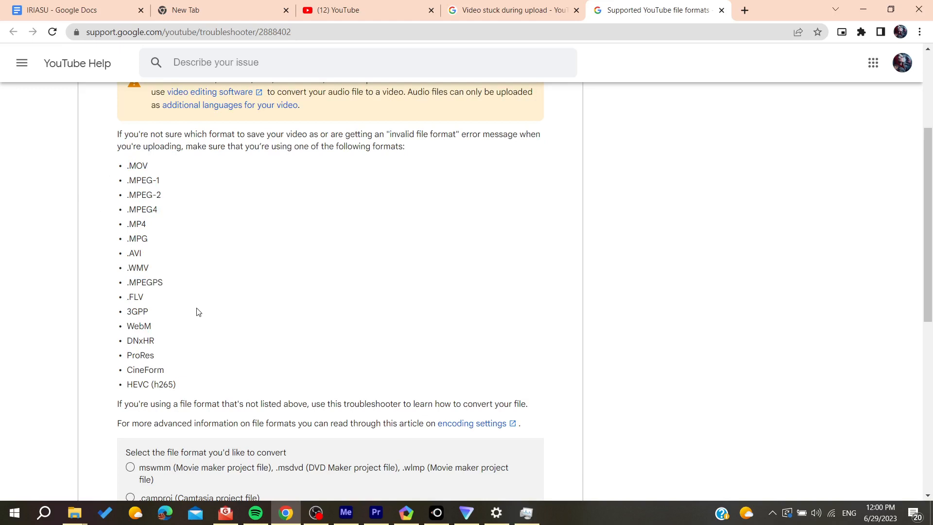
Highlight the full supported-formats list again, then return to the stuck-upload article
left_click_drag(117, 164, 206, 384)
scroll(206, 379, "down", 1)
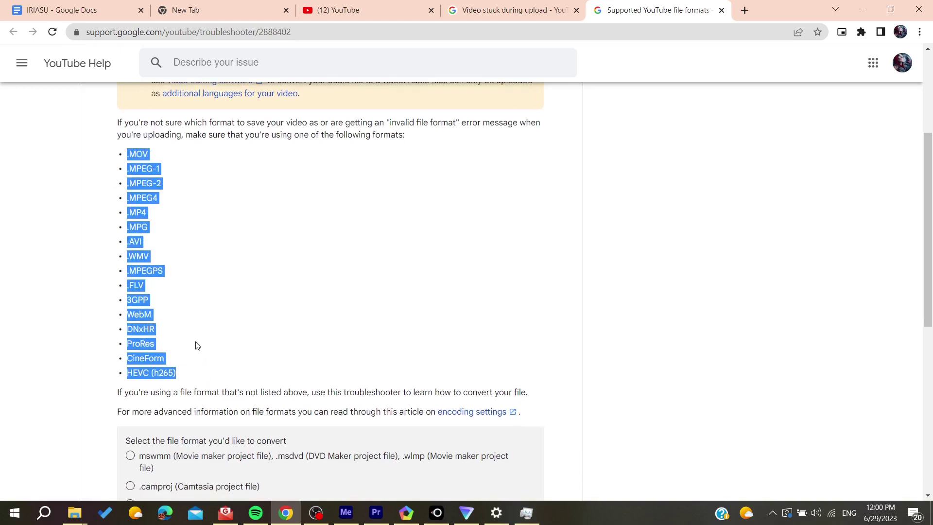
left_click(267, 311)
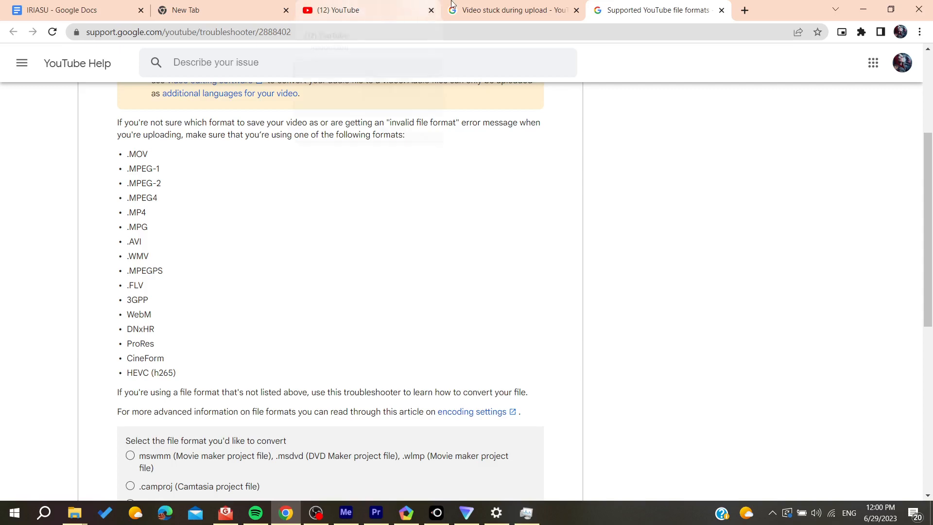
left_click(481, 10)
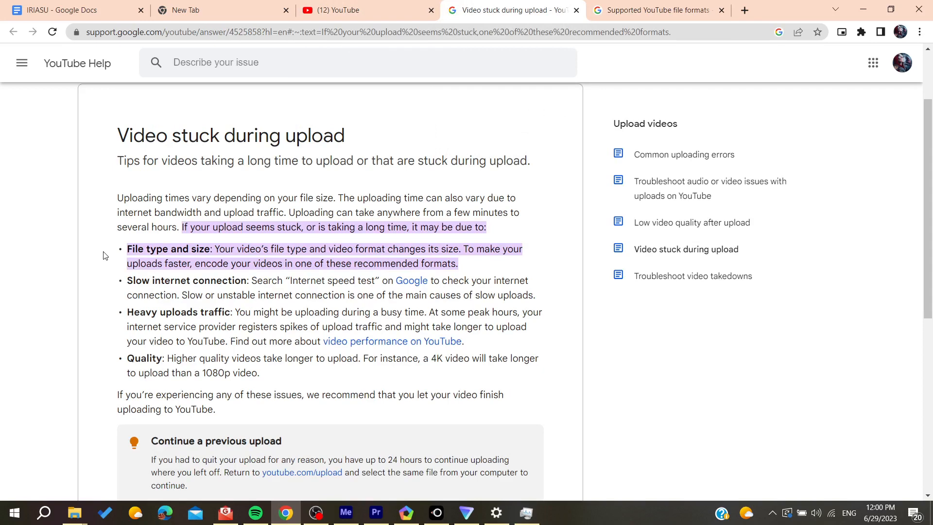
Show the desktop, look inside the Utilities folder with the HandBrake shortcut, and close Explorer
left_click(931, 513)
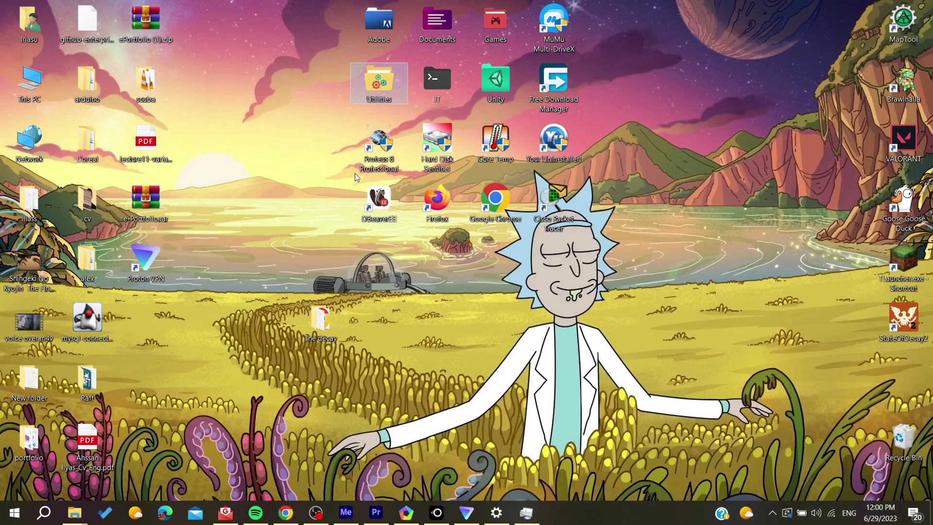
double_click(378, 87)
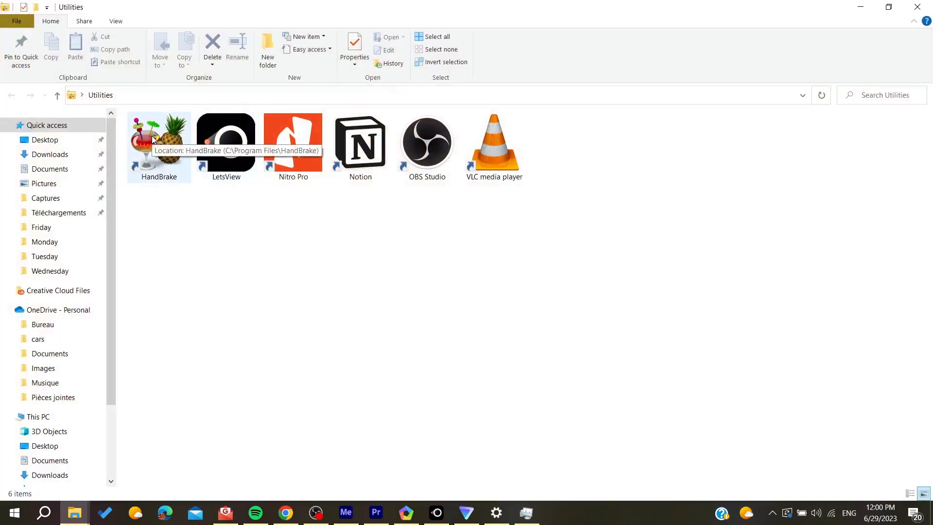
left_click(916, 6)
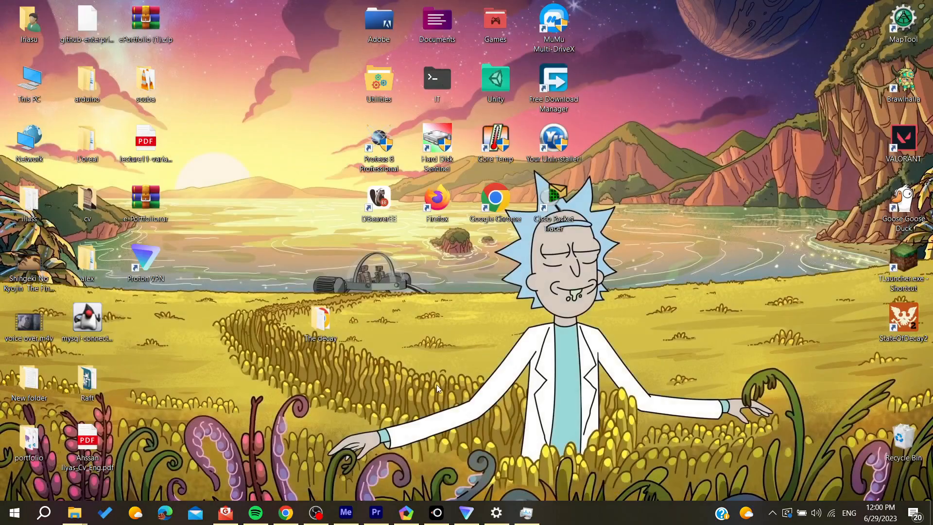
Restore the browser from the taskbar to show the YouTube Help article again
left_click(315, 512)
left_click(315, 512)
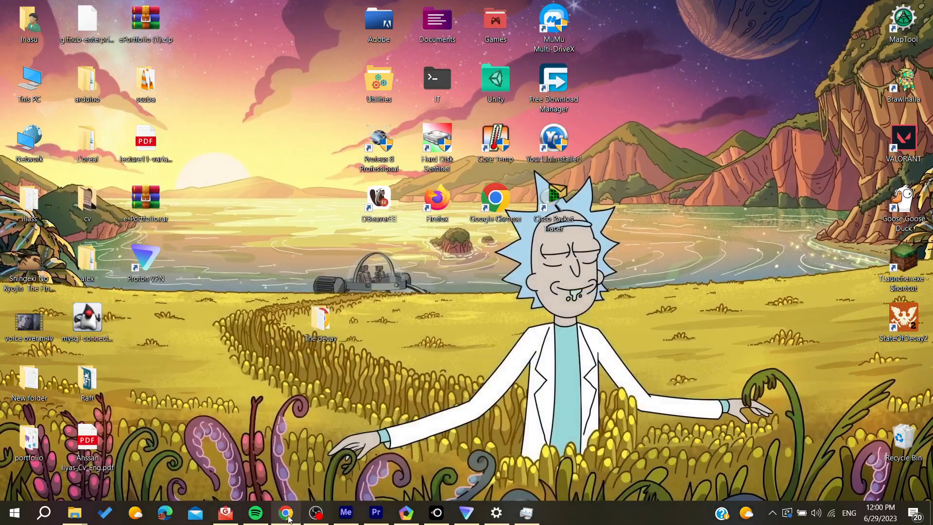
left_click(287, 514)
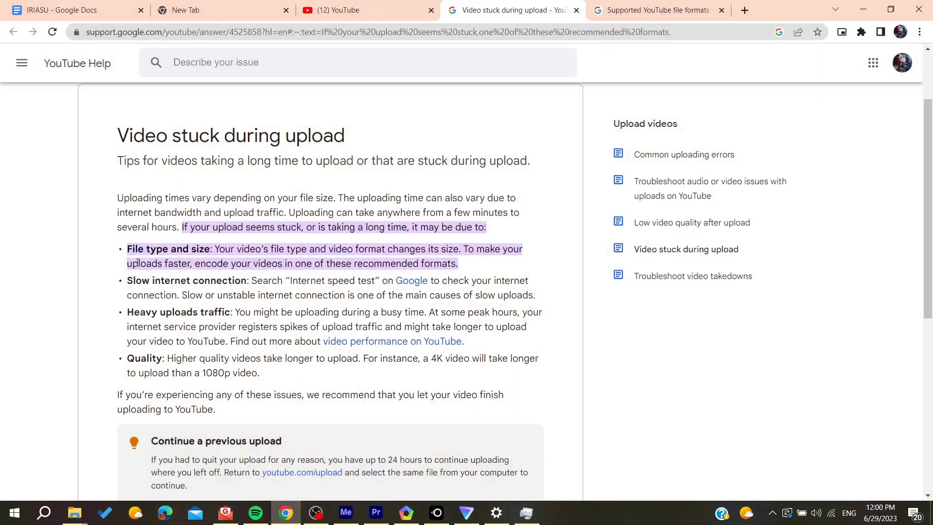
Highlight the 'Slow internet connection' cause, close the two spare tabs, and start a fresh tab
left_click_drag(128, 280, 239, 281)
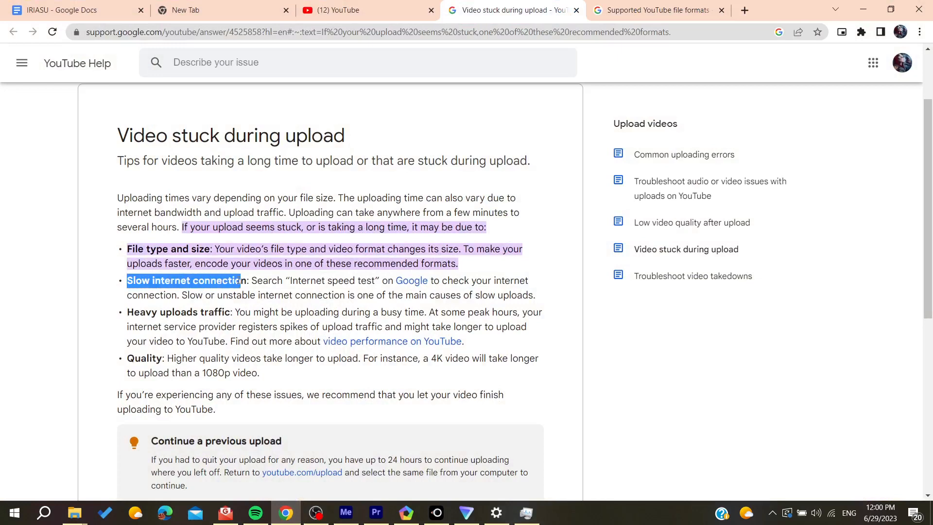
middle_click(243, 9)
middle_click(510, 9)
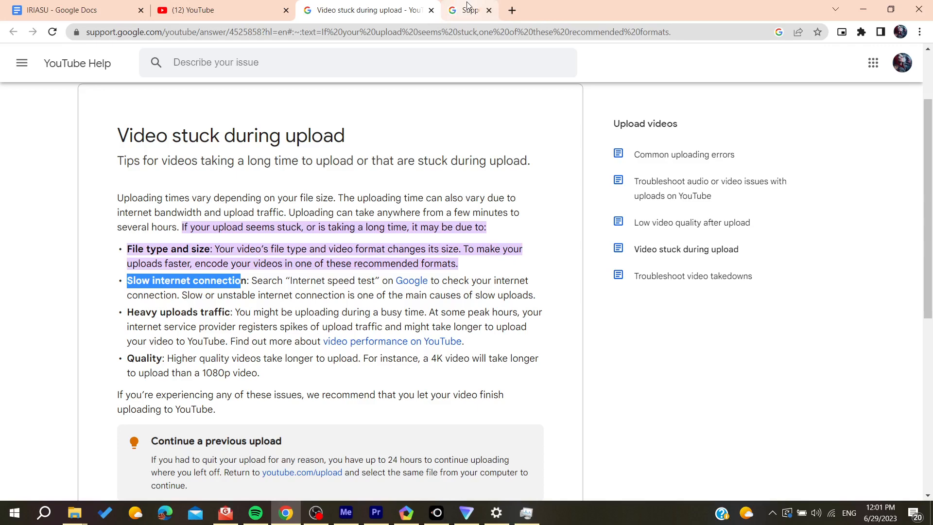
left_click(451, 10)
type("s")
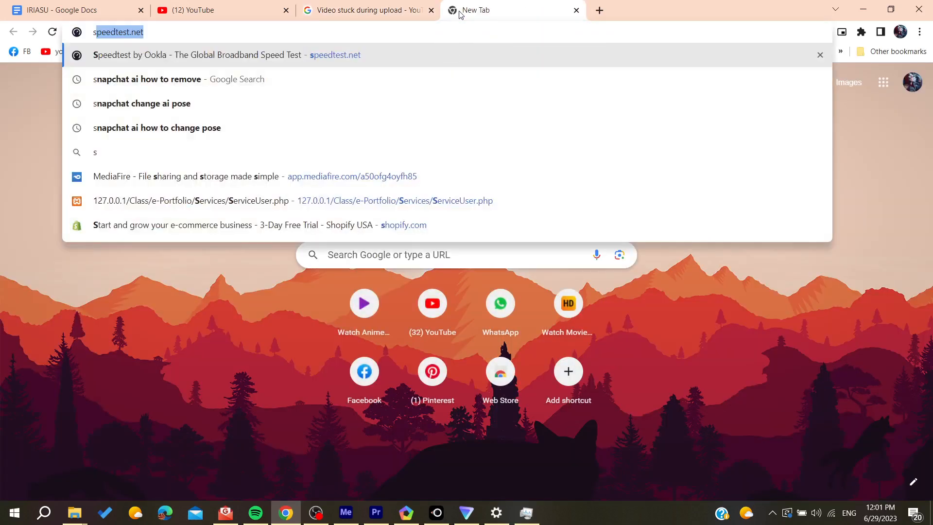
Load speedtest.net and start the Ookla connection speed test with GO
key("Return")
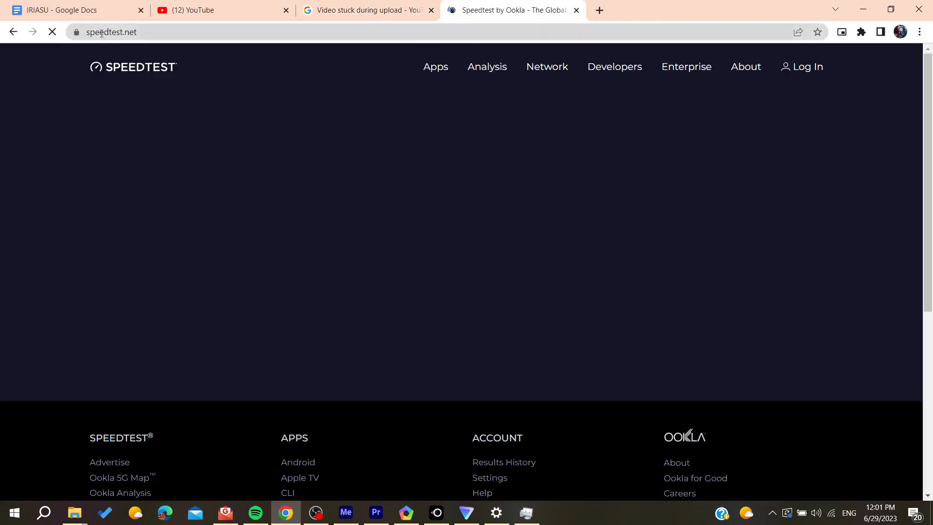
left_click(127, 31)
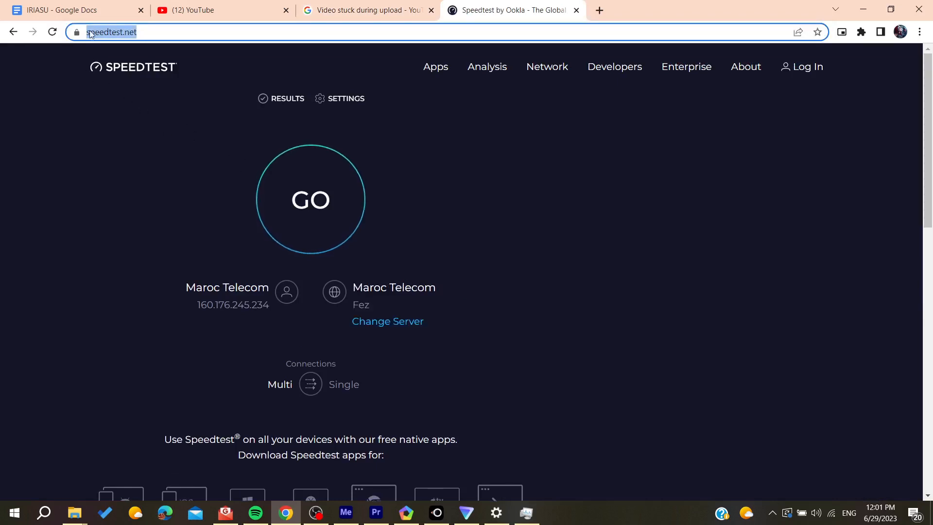
left_click(170, 161)
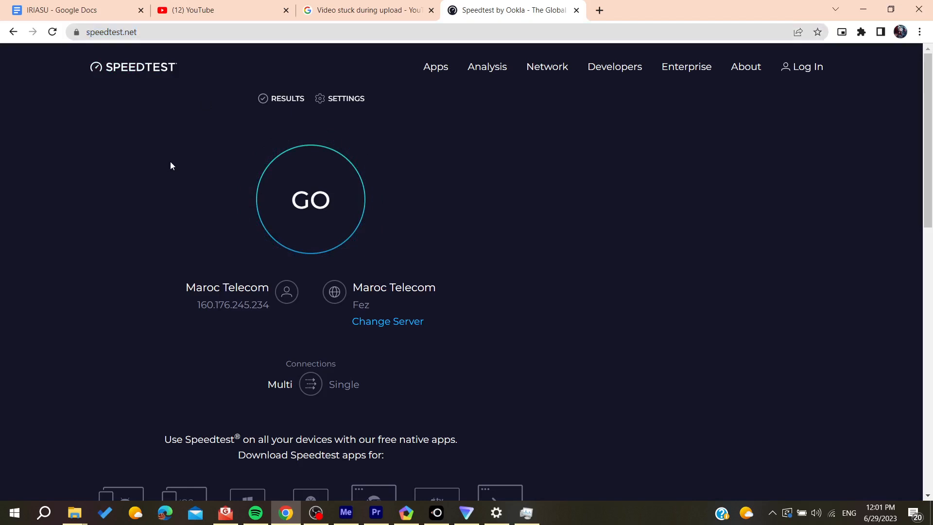
left_click(291, 200)
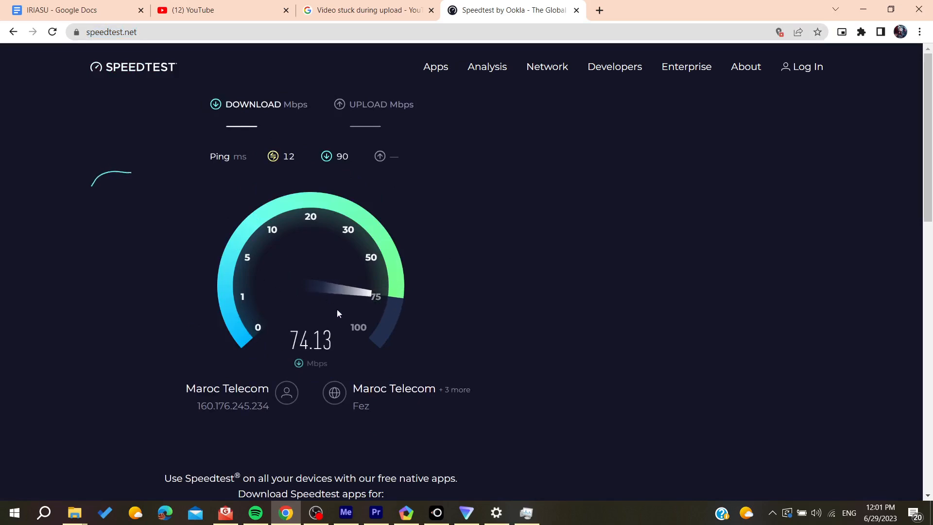
Close the Speedtest tab and highlight the 'Heavy uploads traffic' and 'Quality' causes
middle_click(536, 10)
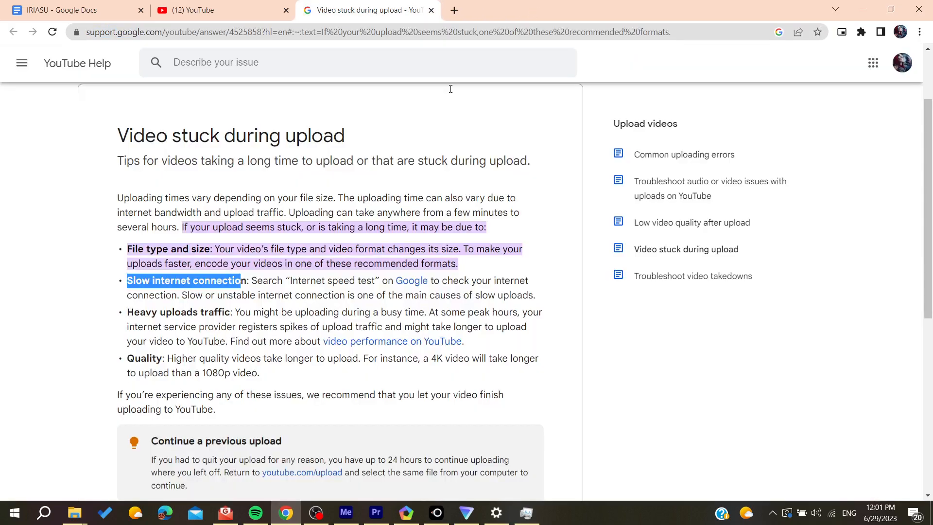
left_click(127, 296)
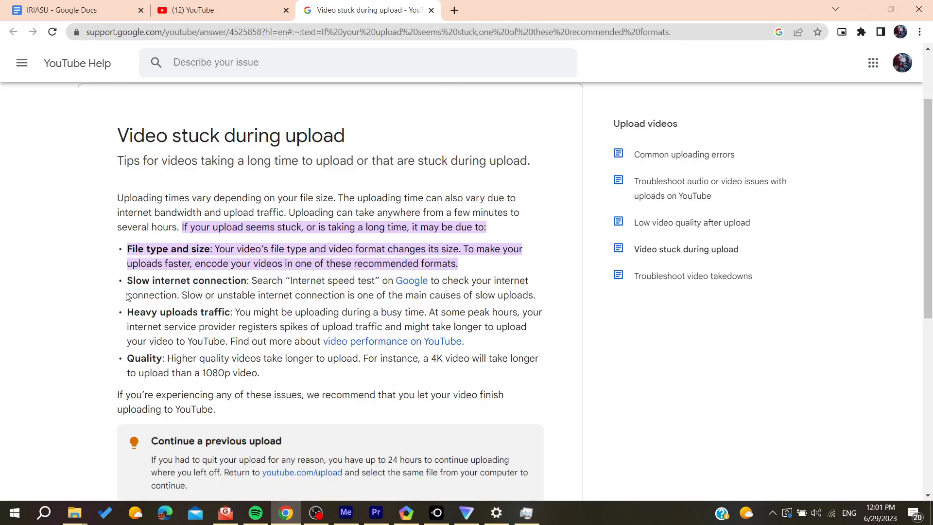
left_click_drag(128, 313, 212, 326)
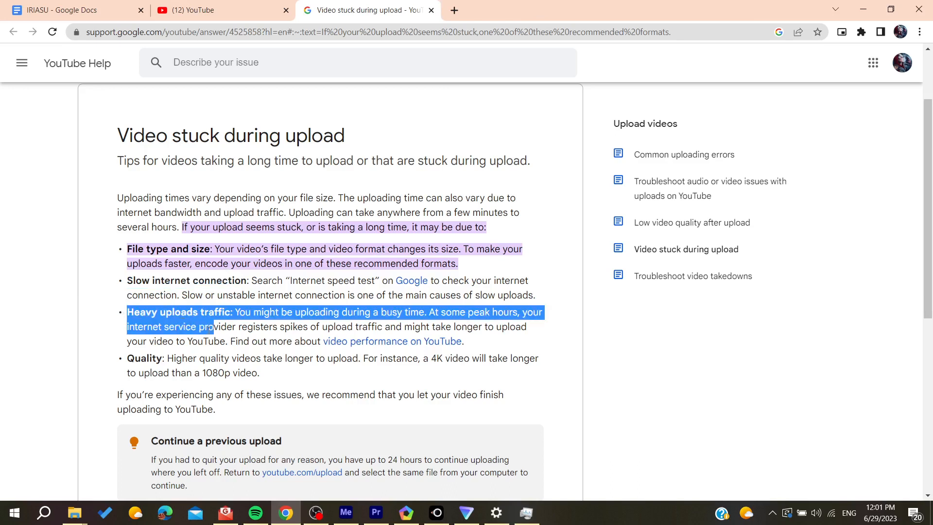
left_click_drag(127, 357, 186, 358)
left_click(264, 373)
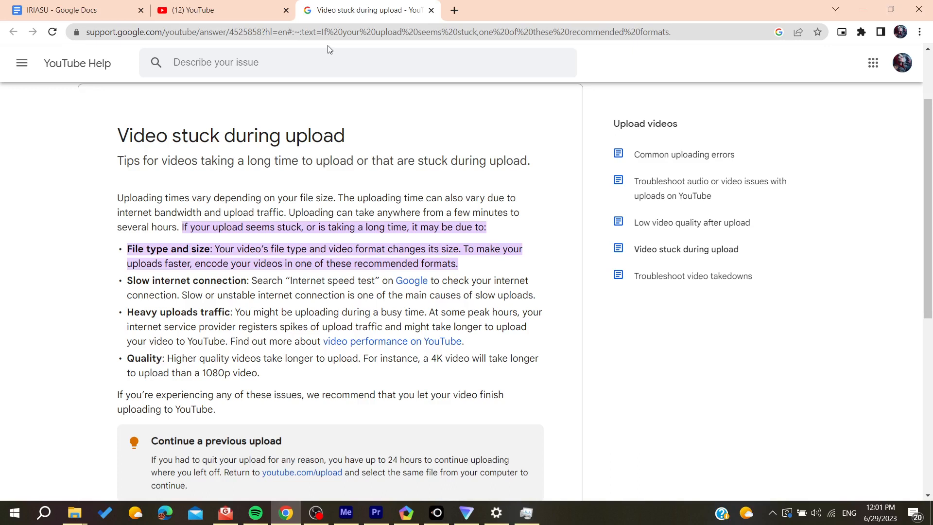
Glance at the YouTube home tab, then return to the stuck-upload article's remaining tips
left_click(192, 9)
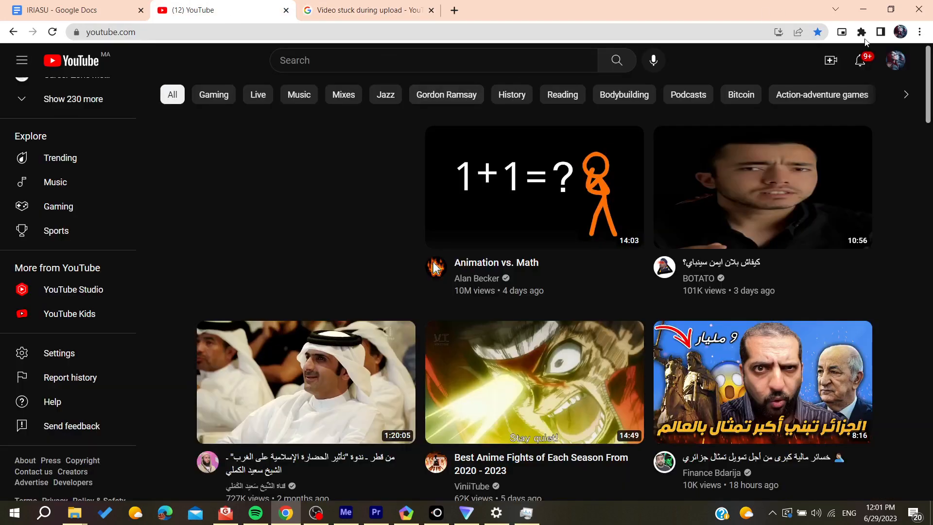
left_click(399, 6)
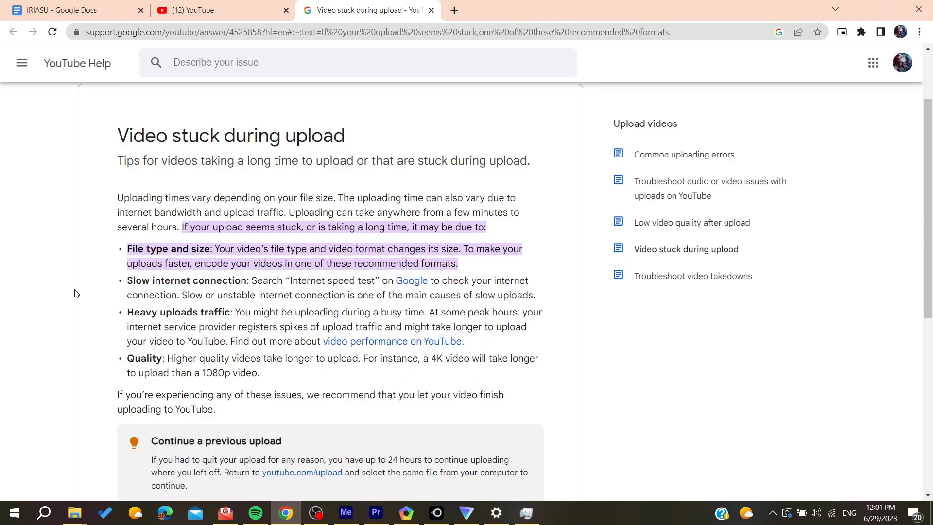
scroll(76, 293, "down", 2)
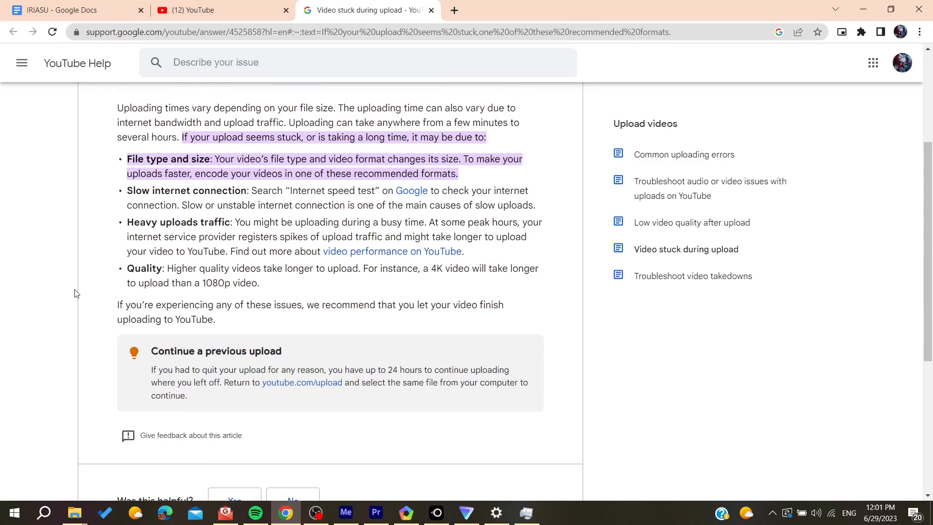